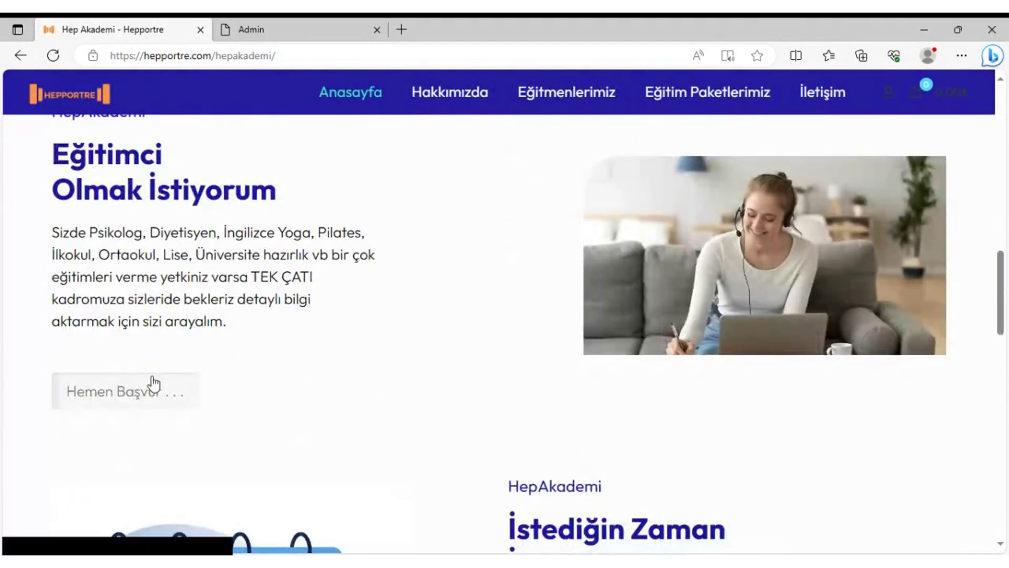
Open the instructor application from the "Eğitimci Olmak İstiyorum" section and review the Eğitmen Başvurusu form's fields, agreements and submission area.
{"action": "left_click", "coordinate": [146, 397]}
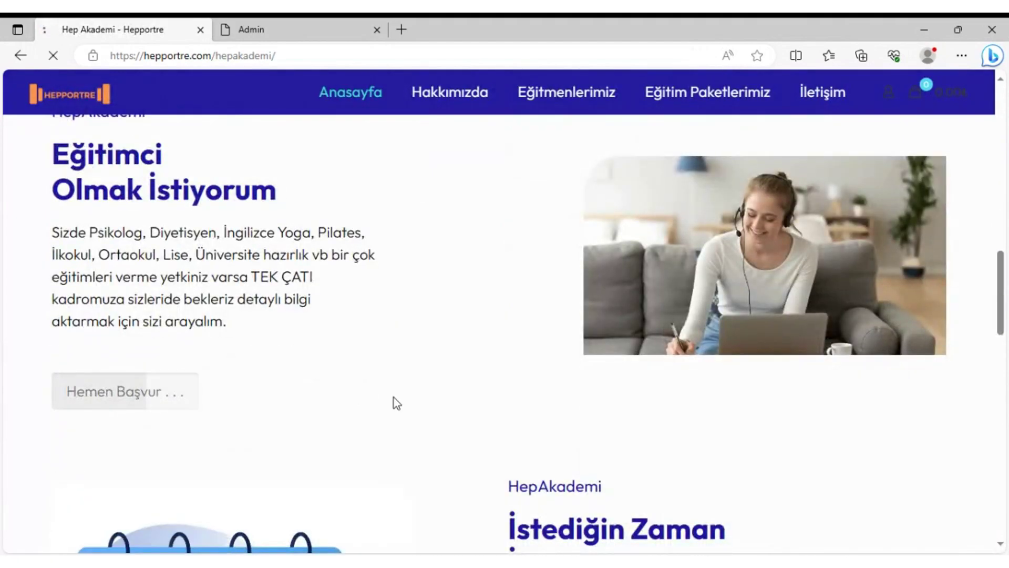
{"action": "scroll", "coordinate": [667, 287], "scroll_direction": "down", "scroll_amount": 10}
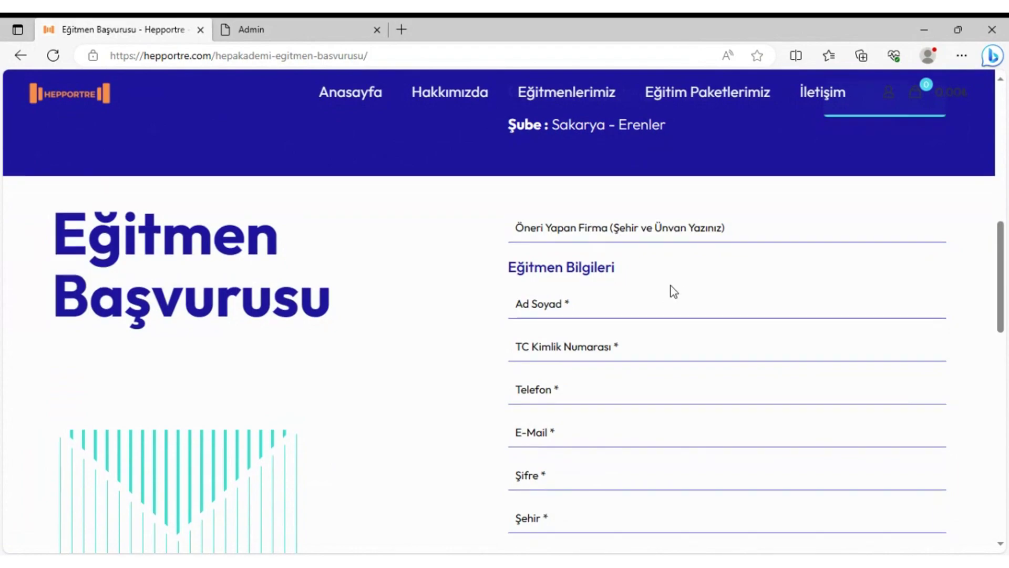
{"action": "scroll", "coordinate": [673, 291], "scroll_direction": "down", "scroll_amount": 4}
{"action": "scroll", "coordinate": [670, 289], "scroll_direction": "down", "scroll_amount": 4}
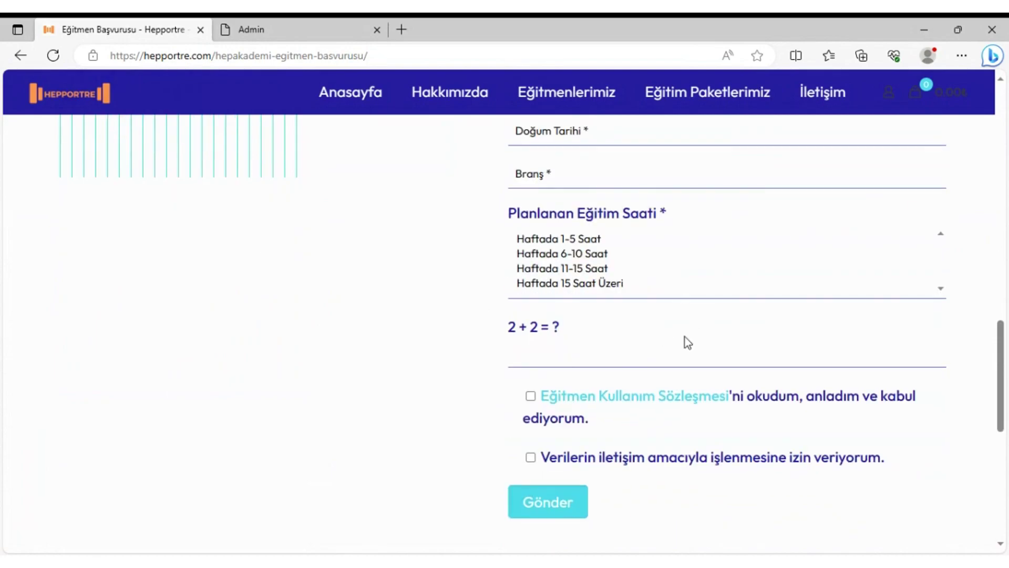
{"action": "scroll", "coordinate": [686, 336], "scroll_direction": "down", "scroll_amount": 2}
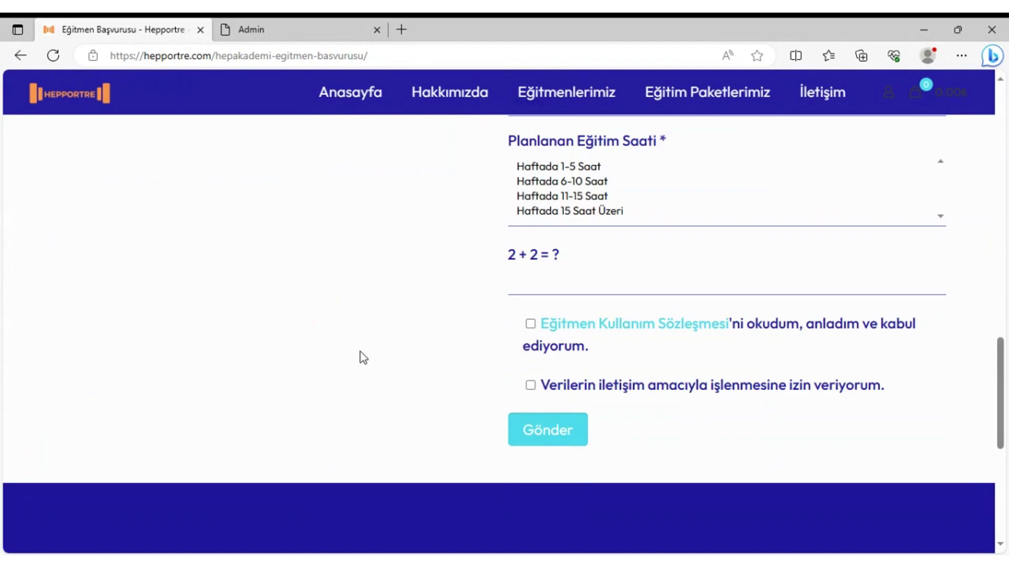
{"action": "scroll", "coordinate": [363, 357], "scroll_direction": "up", "scroll_amount": 5}
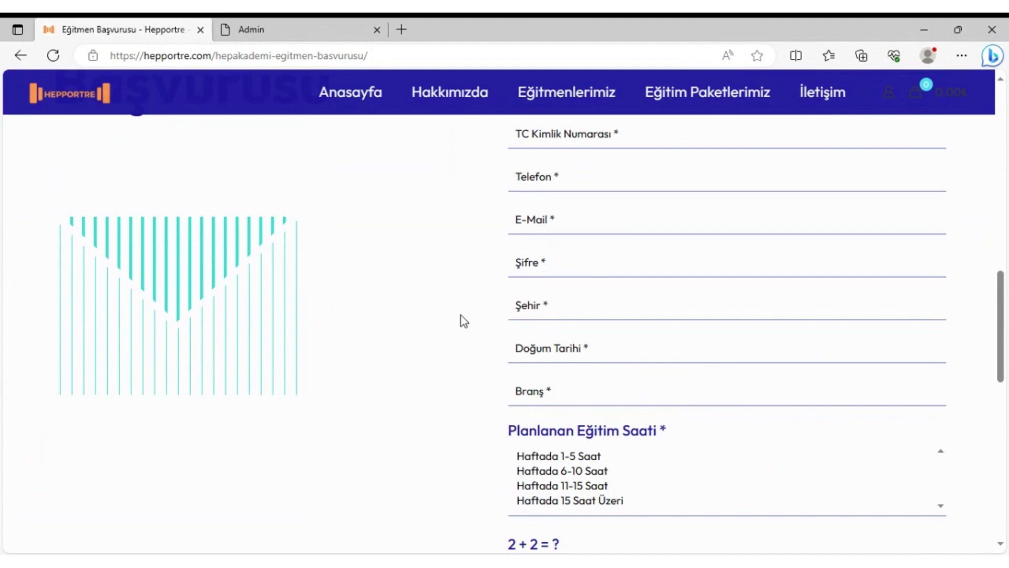
Switch to the admin panel, open Uzman Profilim, and review the Kayıt Formu fields, including the Uzmanlık Alanı choices.
{"action": "left_click", "coordinate": [313, 32]}
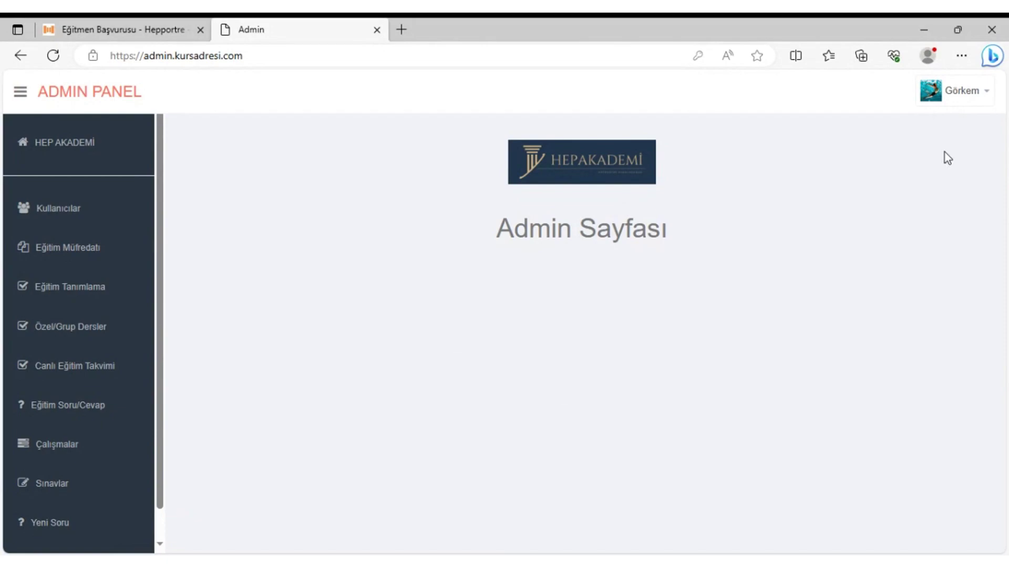
{"action": "left_click", "coordinate": [984, 94]}
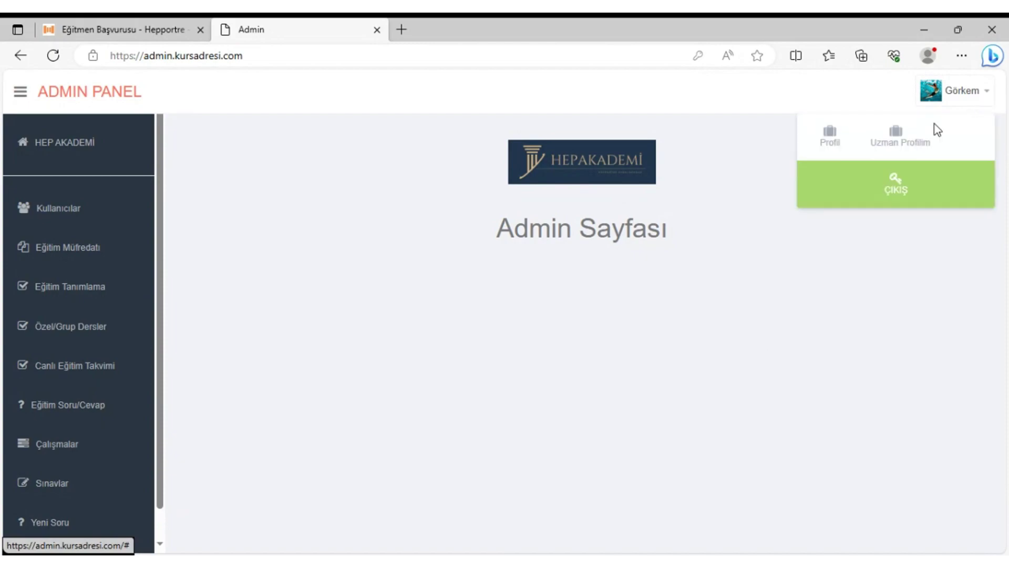
{"action": "left_click", "coordinate": [901, 147]}
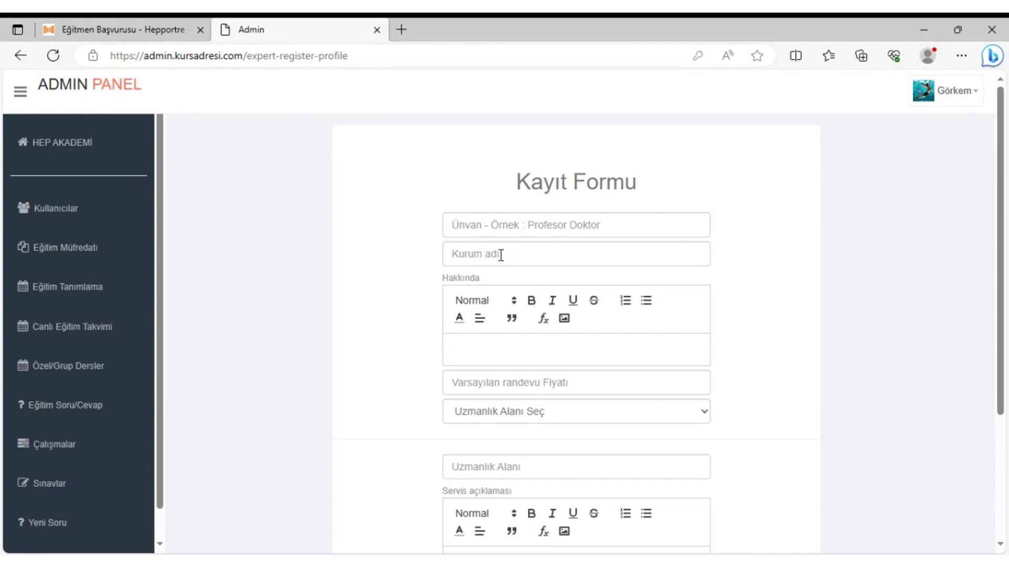
{"action": "scroll", "coordinate": [745, 228], "scroll_direction": "down", "scroll_amount": 1}
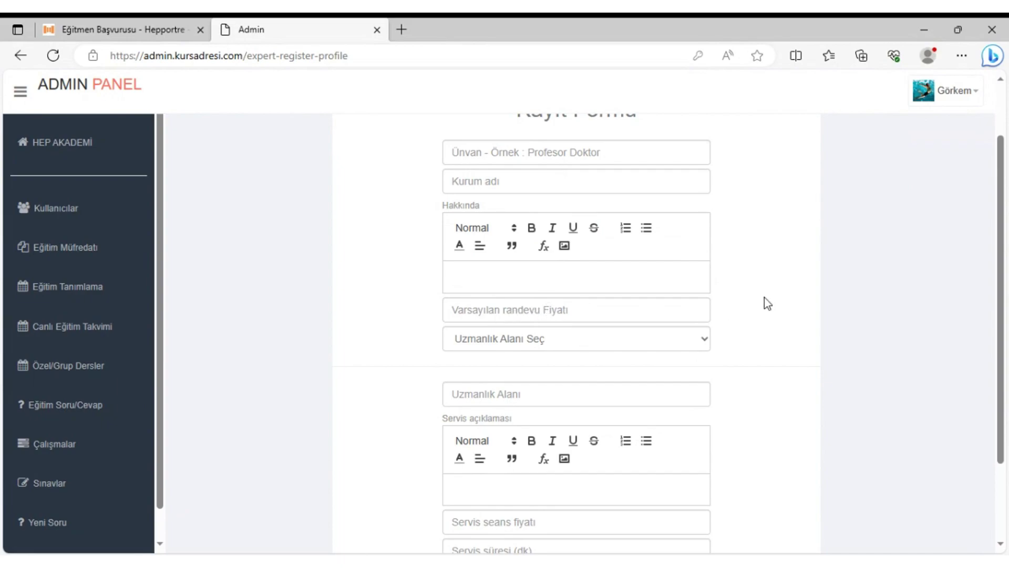
{"action": "left_click", "coordinate": [623, 341]}
{"action": "scroll", "coordinate": [771, 291], "scroll_direction": "down", "scroll_amount": 2}
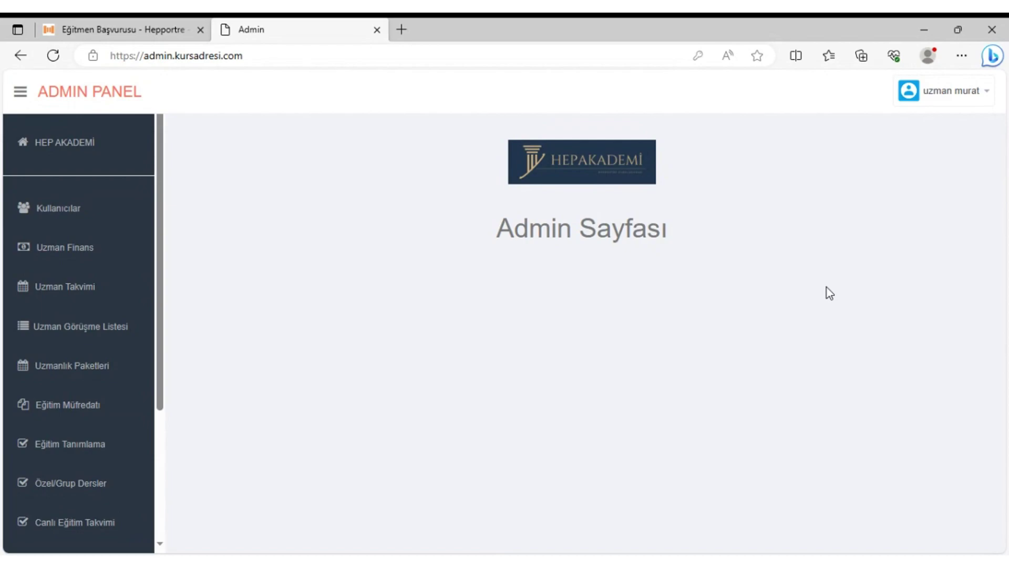
Open the expert account's Uzman Profilim page and review its personal, session, Hakkında and profile video details.
{"action": "left_click", "coordinate": [981, 92]}
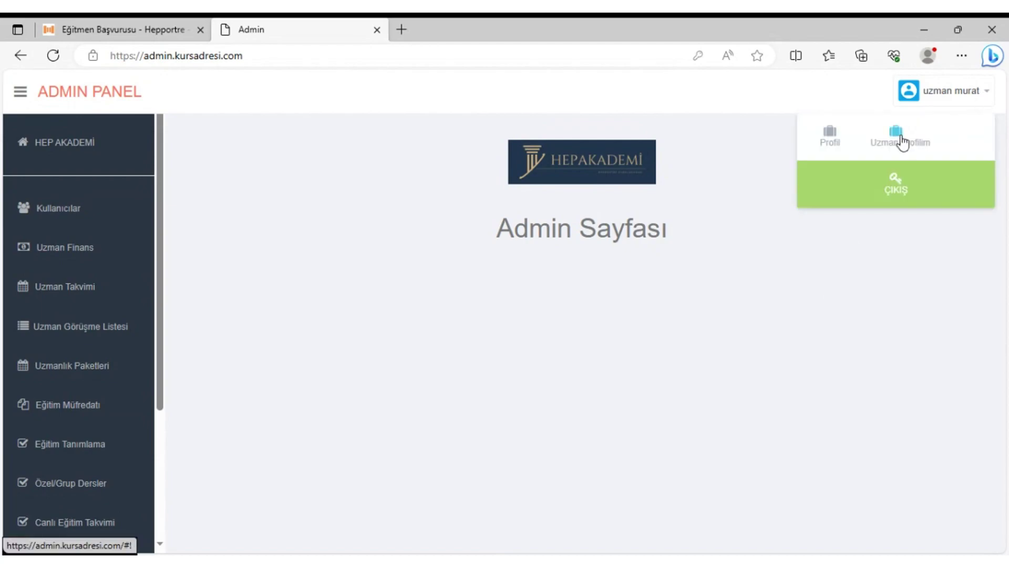
{"action": "left_click", "coordinate": [900, 141]}
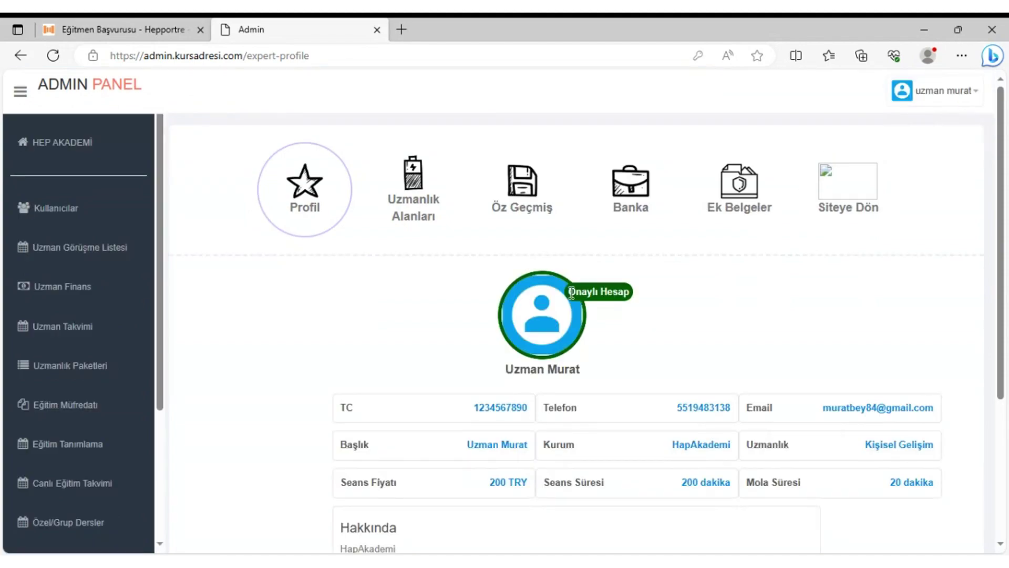
{"action": "scroll", "coordinate": [660, 312], "scroll_direction": "down", "scroll_amount": 1}
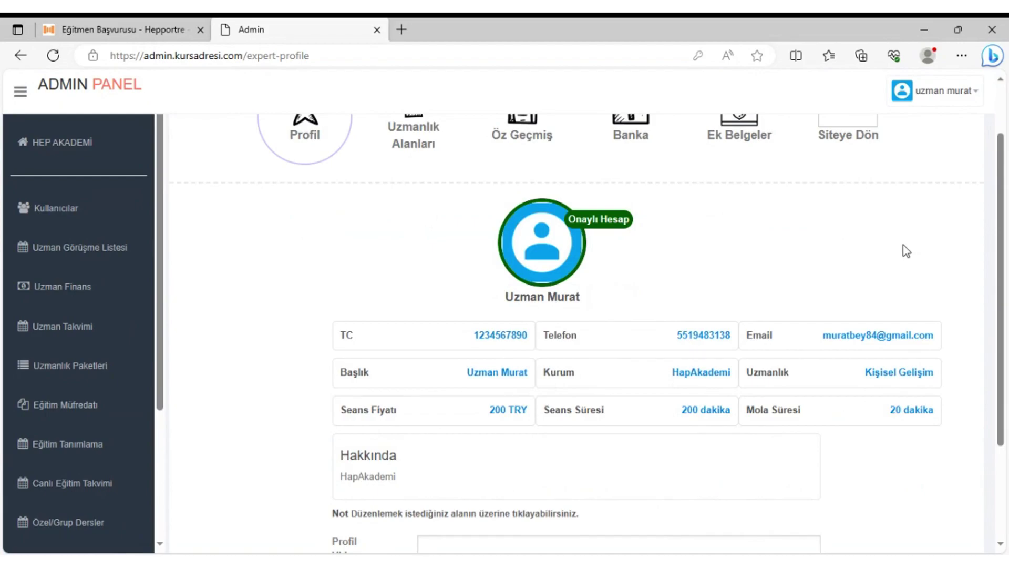
{"action": "scroll", "coordinate": [900, 249], "scroll_direction": "down", "scroll_amount": 1}
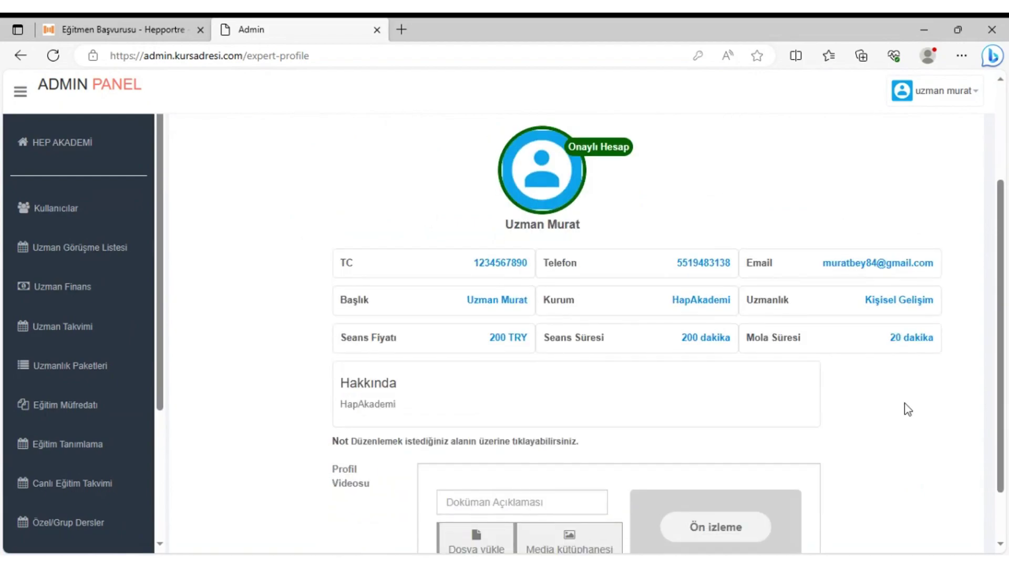
{"action": "scroll", "coordinate": [909, 409], "scroll_direction": "up", "scroll_amount": 2}
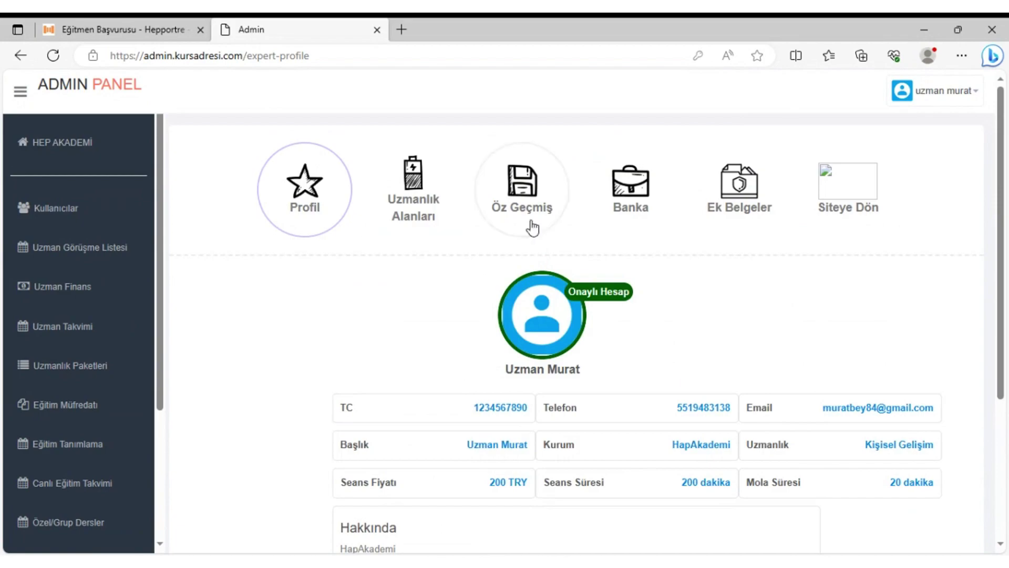
Open a new service form under Uzmanlık Alanları and try to add the service with its fields left blank.
{"action": "left_click", "coordinate": [417, 199]}
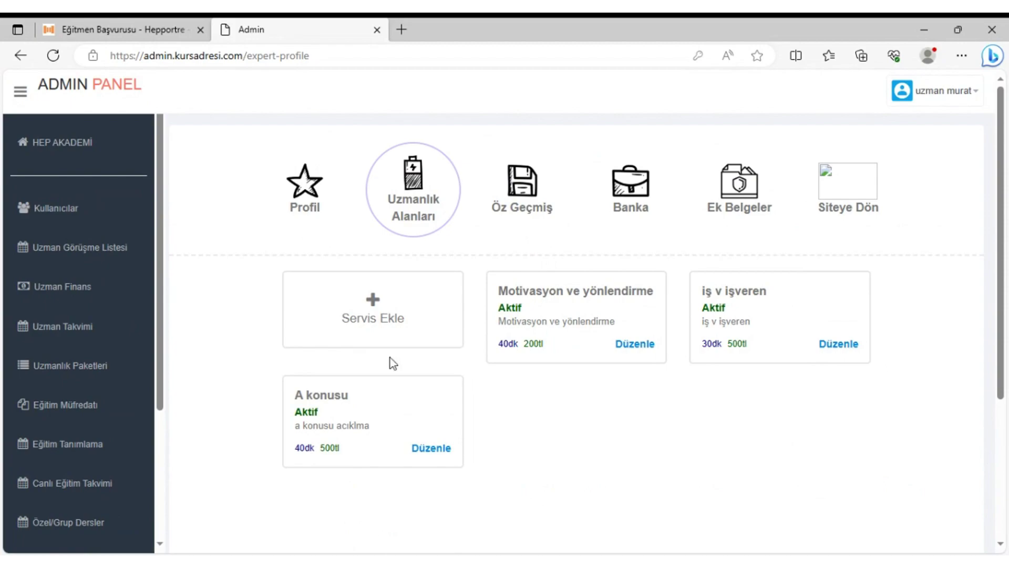
{"action": "left_click", "coordinate": [383, 321]}
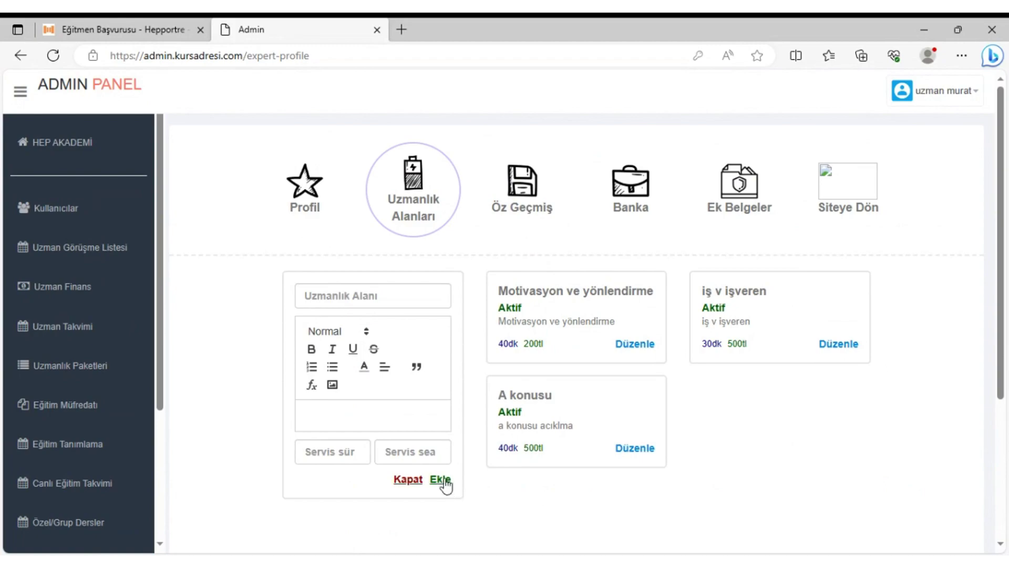
{"action": "left_click", "coordinate": [444, 480]}
View the education, work history and certificate entry forms in the expert profile's Öz Geçmiş section.
{"action": "left_click", "coordinate": [524, 200]}
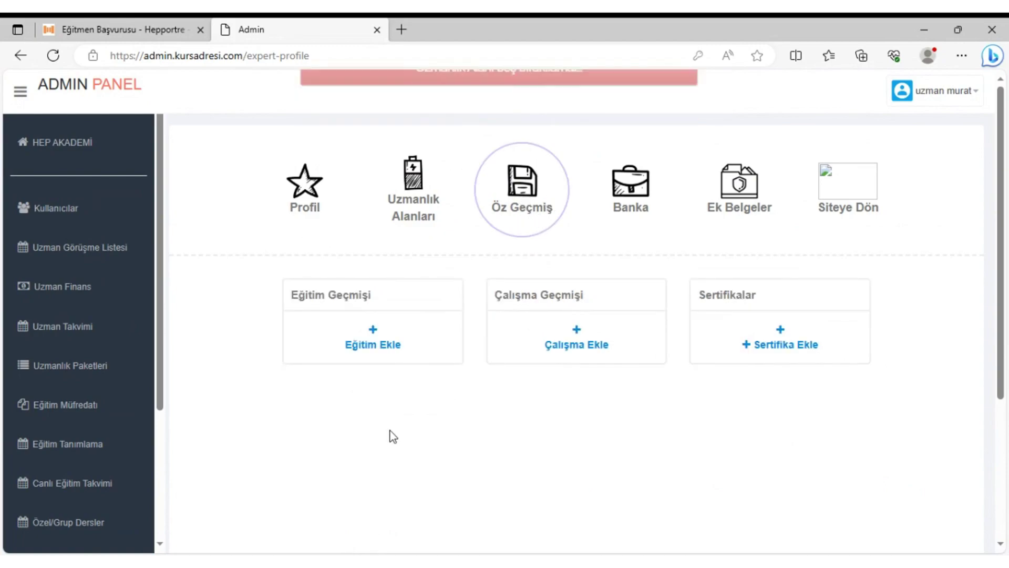
{"action": "left_click", "coordinate": [384, 355]}
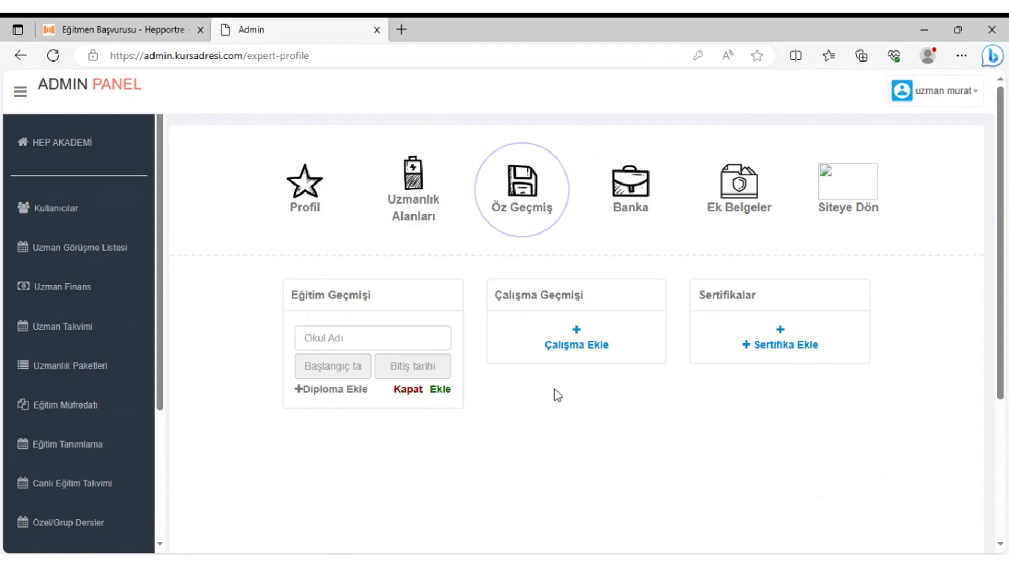
{"action": "left_click", "coordinate": [582, 348]}
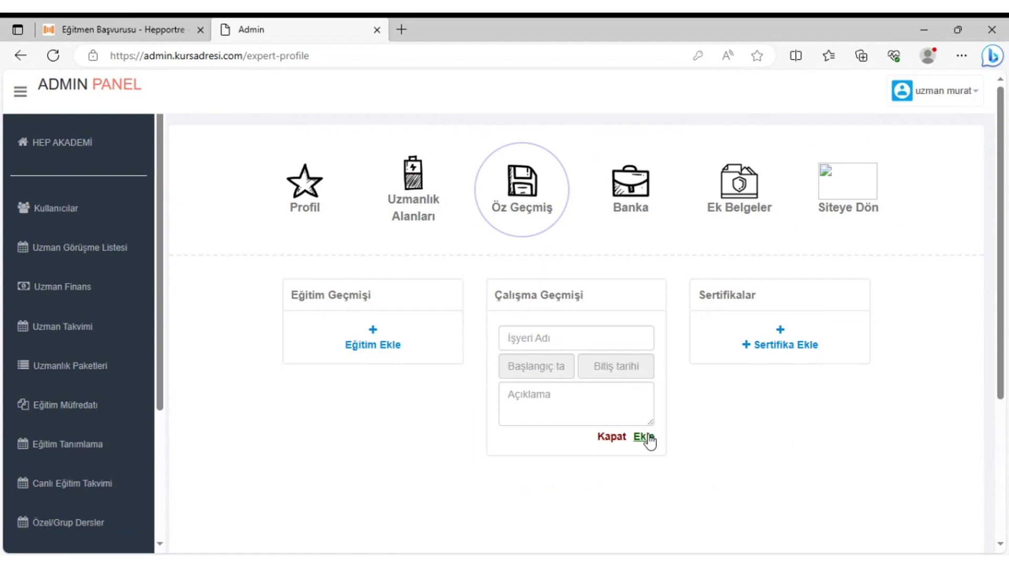
{"action": "left_click", "coordinate": [782, 345]}
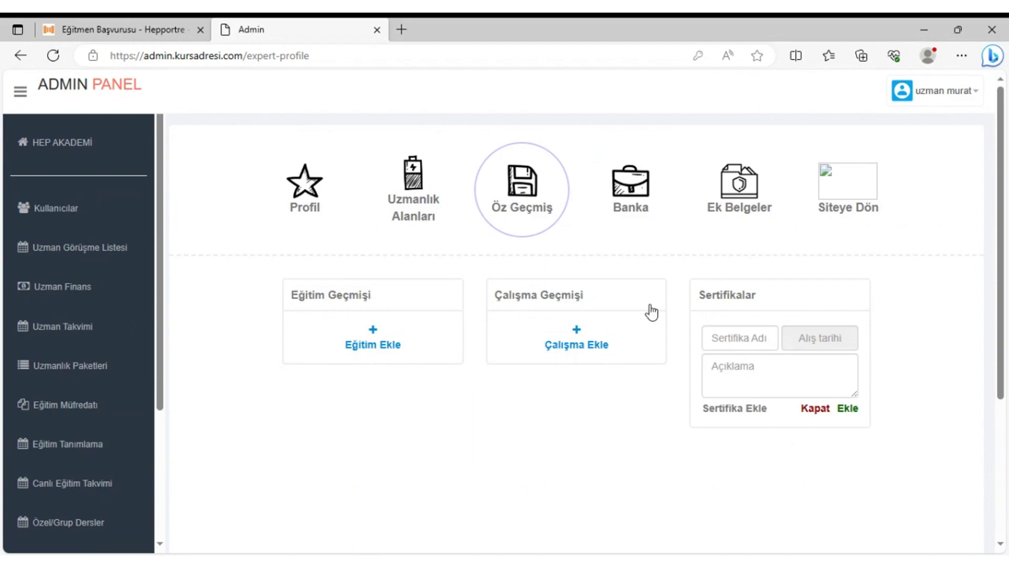
Open the profile's Banka section and examine its company and bank detail fields, including the Şirket Türü choices.
{"action": "left_click", "coordinate": [632, 208]}
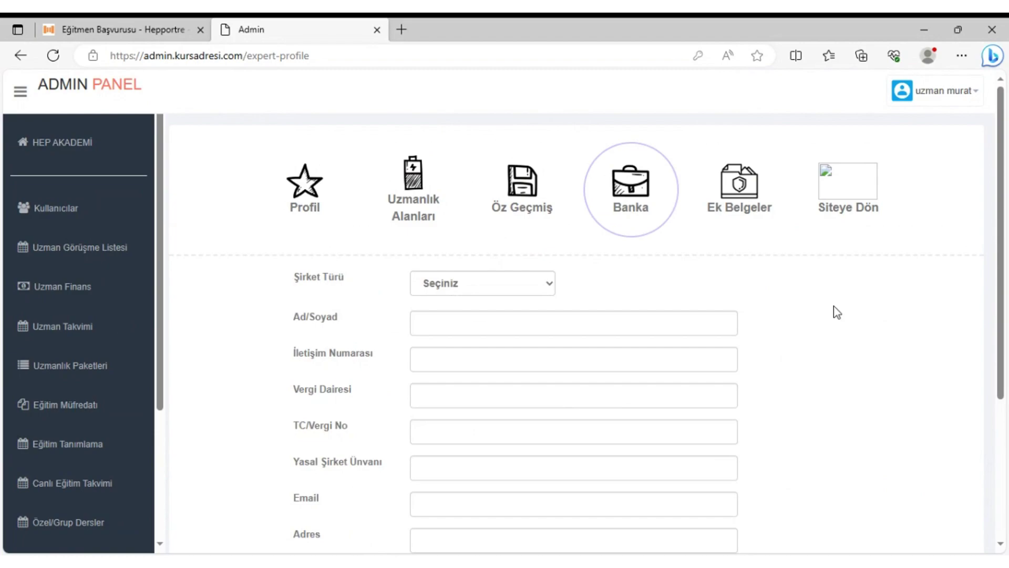
{"action": "scroll", "coordinate": [834, 306], "scroll_direction": "down", "scroll_amount": 1}
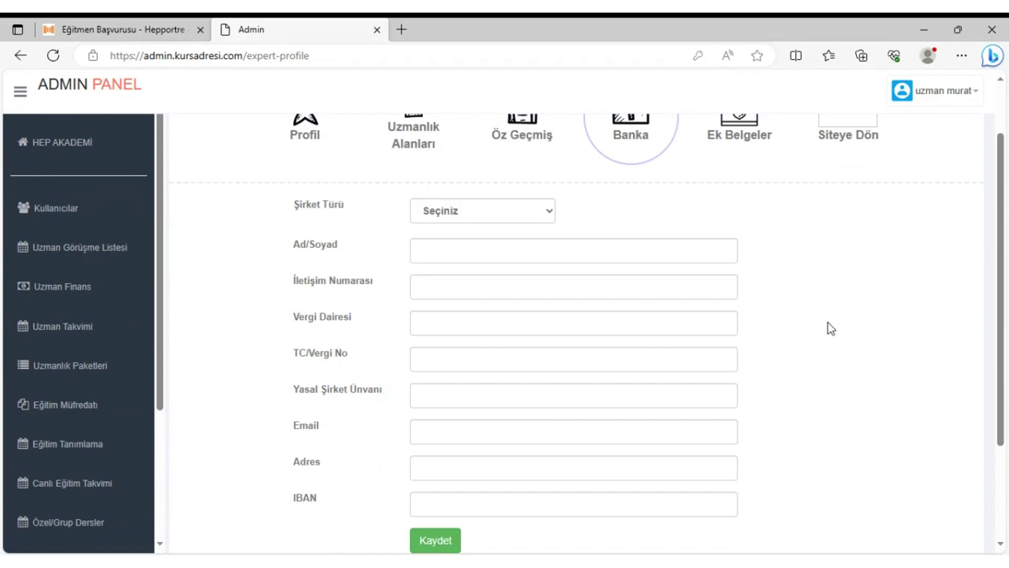
{"action": "left_click", "coordinate": [477, 216]}
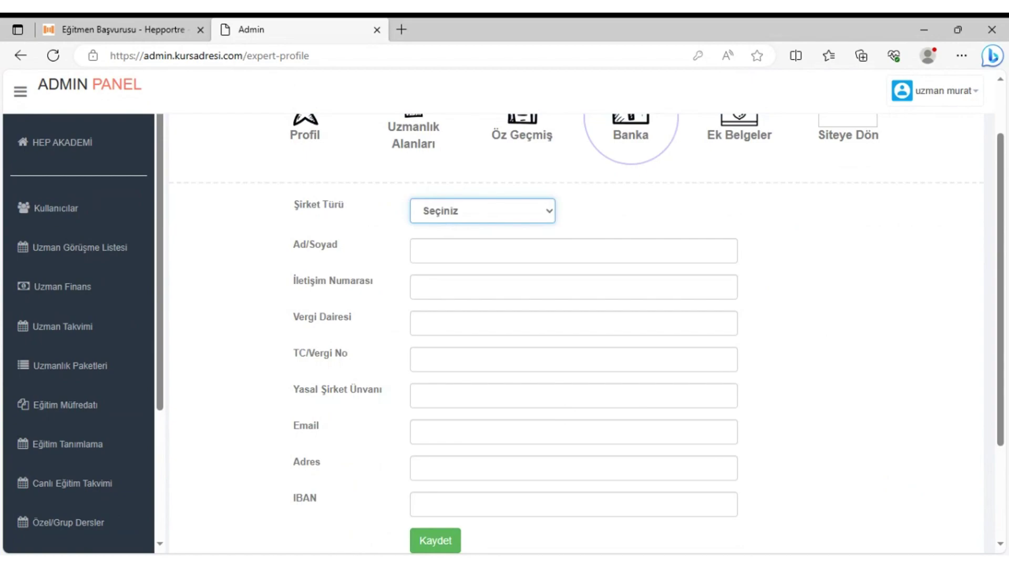
{"action": "left_click", "coordinate": [814, 251]}
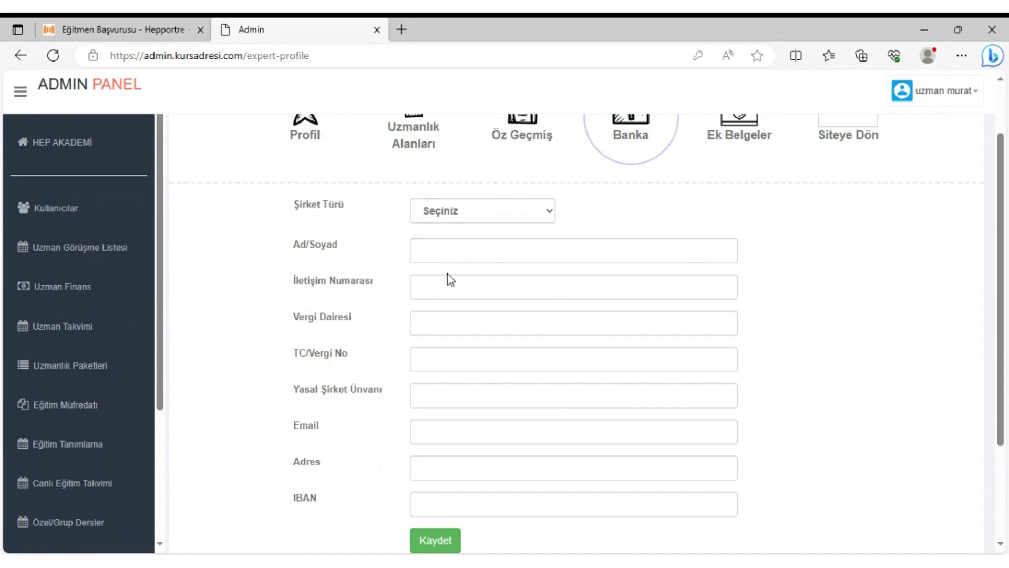
{"action": "scroll", "coordinate": [486, 292], "scroll_direction": "down", "scroll_amount": 1}
{"action": "scroll", "coordinate": [485, 292], "scroll_direction": "down", "scroll_amount": 1}
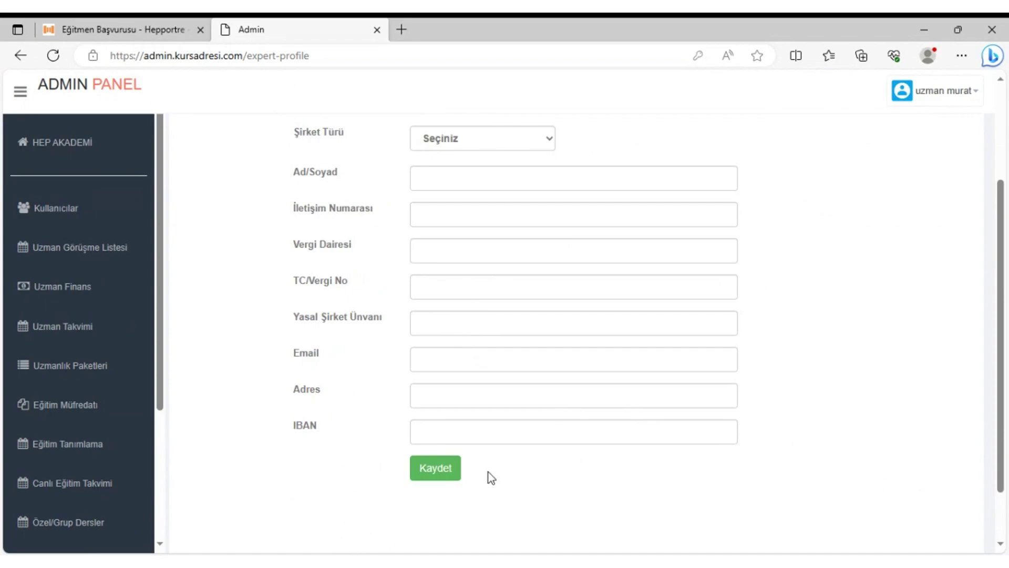
{"action": "scroll", "coordinate": [805, 399], "scroll_direction": "up", "scroll_amount": 3}
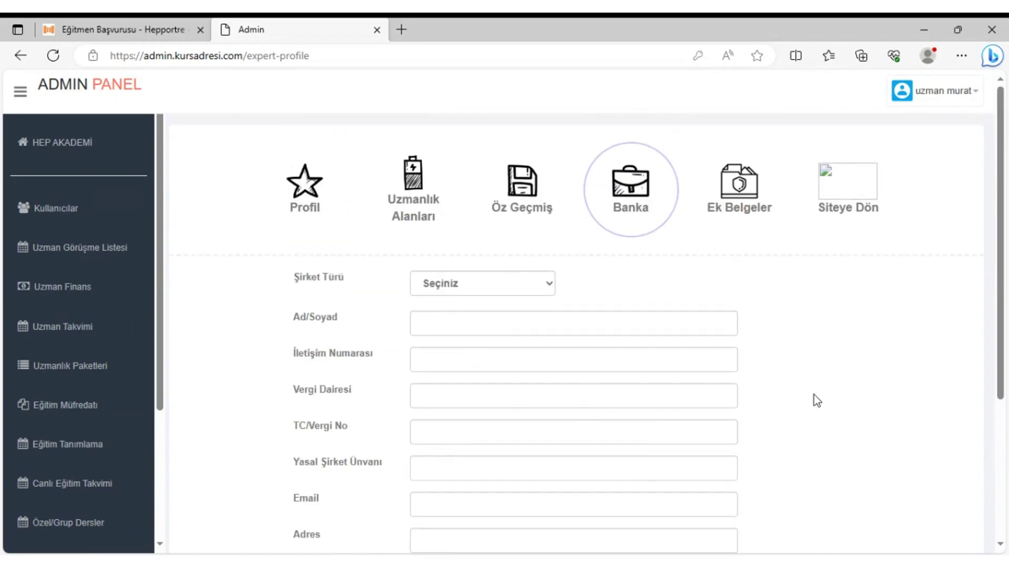